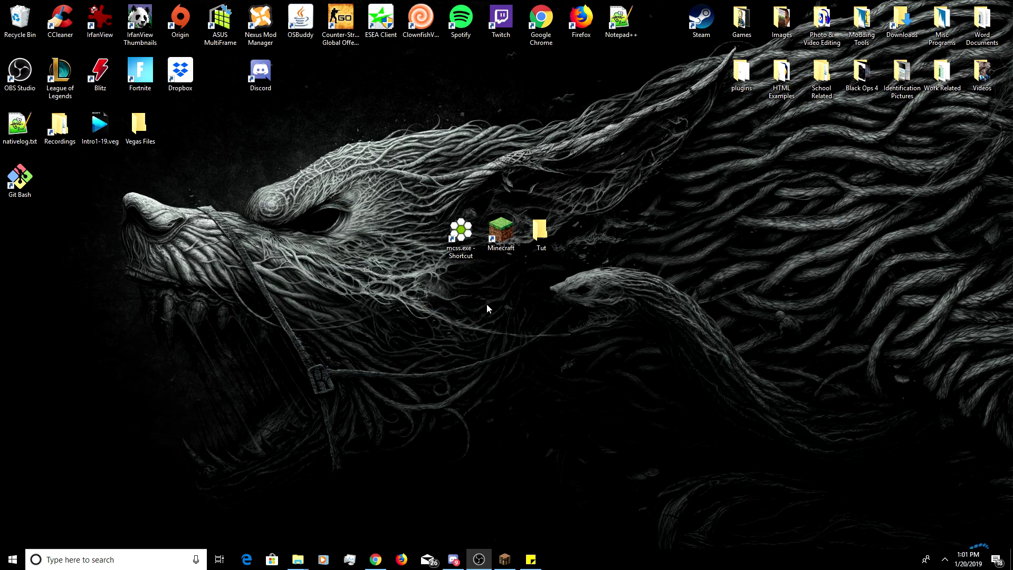
Download Git-2.20.1-64-bit.exe from the Git site, then go to the BuildTools Jenkins page
{"action": "left_click", "coordinate": [376, 560]}
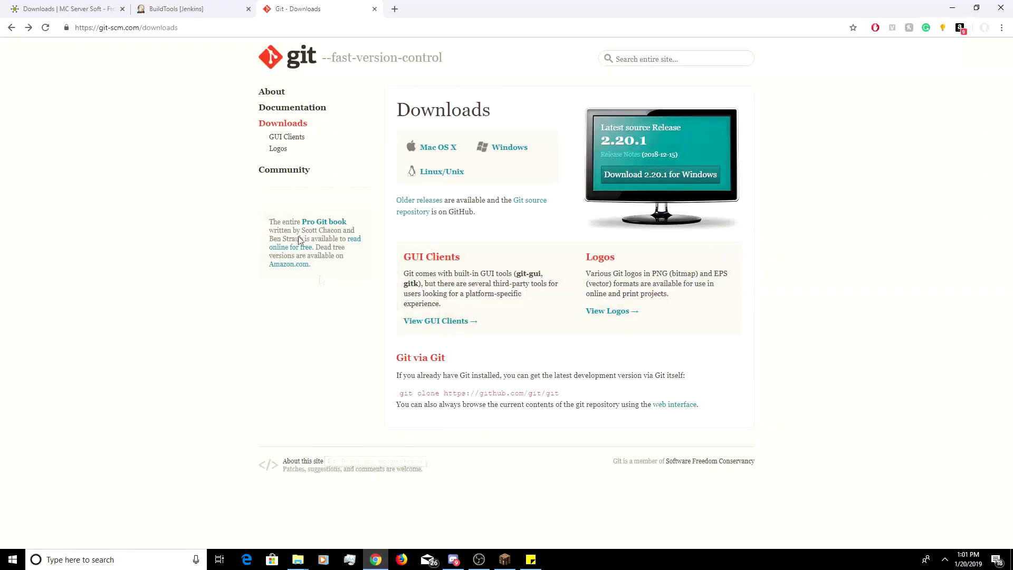
{"action": "left_click", "coordinate": [79, 9]}
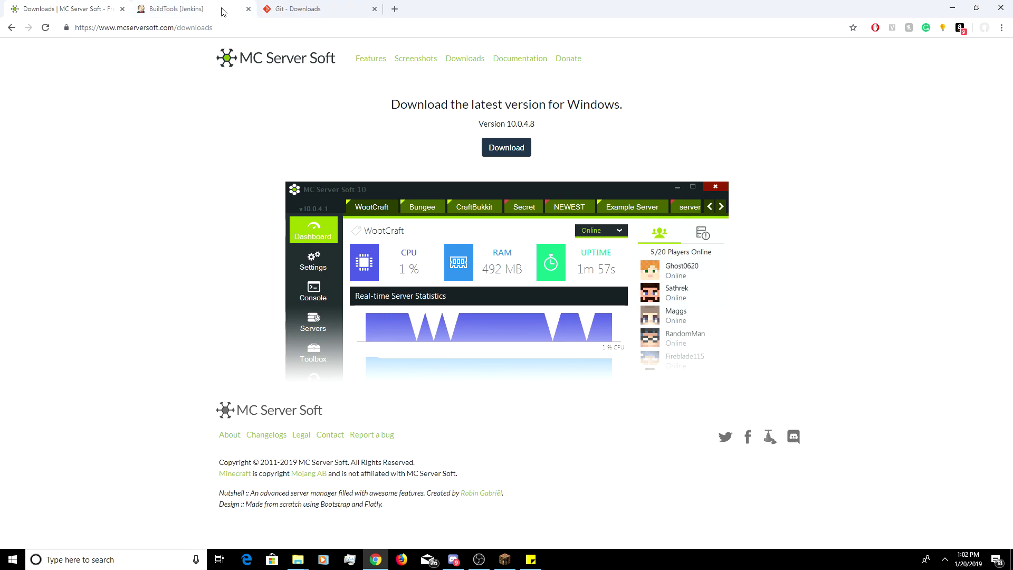
{"action": "left_click", "coordinate": [276, 9]}
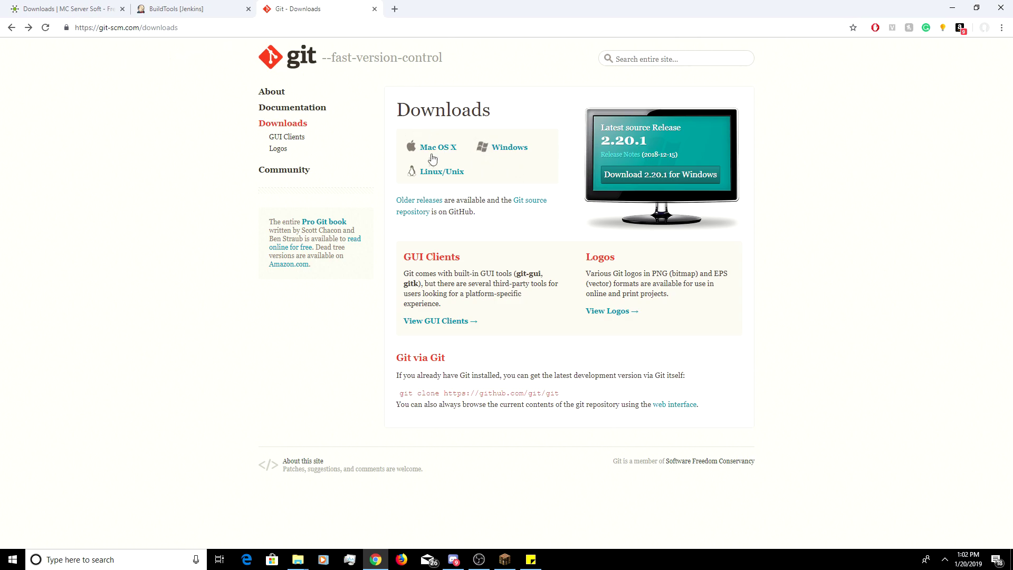
{"action": "left_click", "coordinate": [514, 150]}
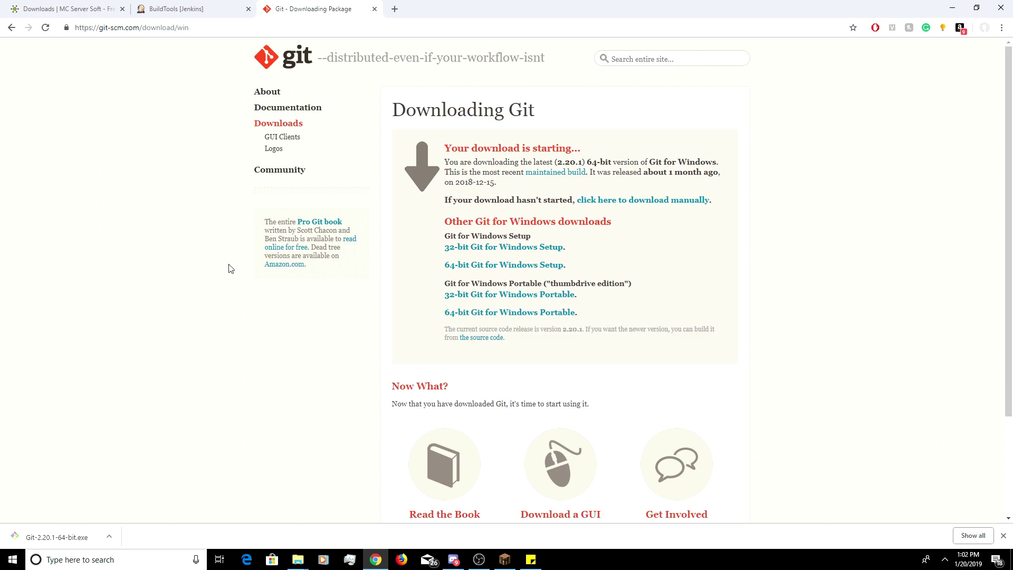
{"action": "left_click", "coordinate": [218, 11]}
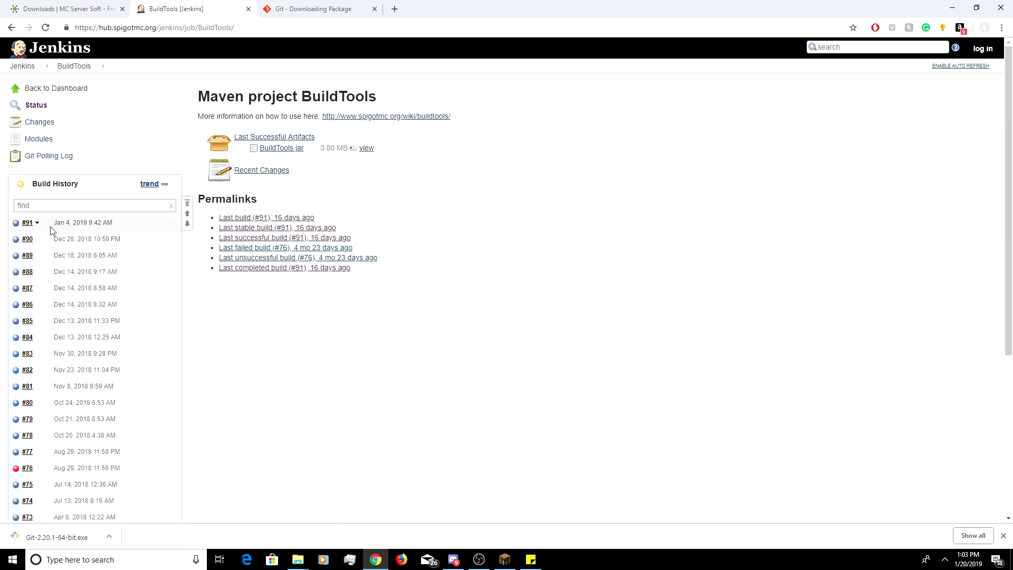
Download BuildTools.jar from Jenkins build #91, keep it despite the warning, and minimize Chrome
{"action": "left_click", "coordinate": [27, 223]}
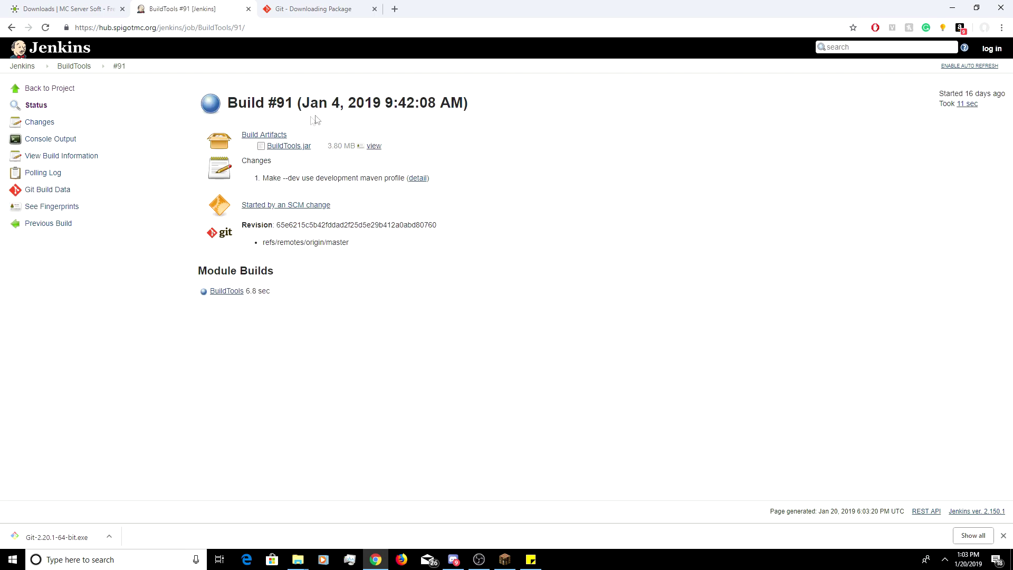
{"action": "left_click", "coordinate": [300, 148]}
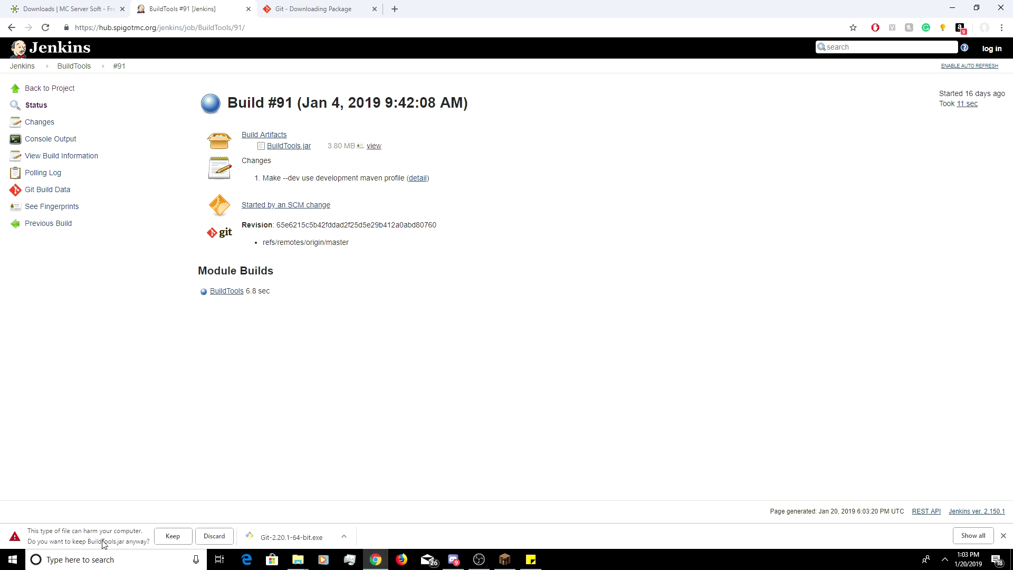
{"action": "left_click", "coordinate": [170, 537]}
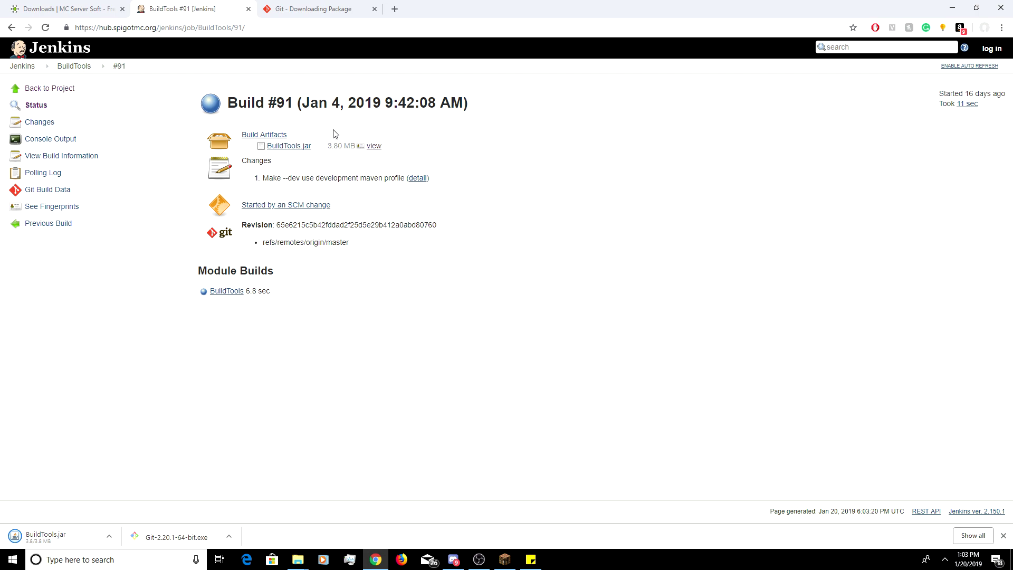
{"action": "left_click", "coordinate": [955, 7]}
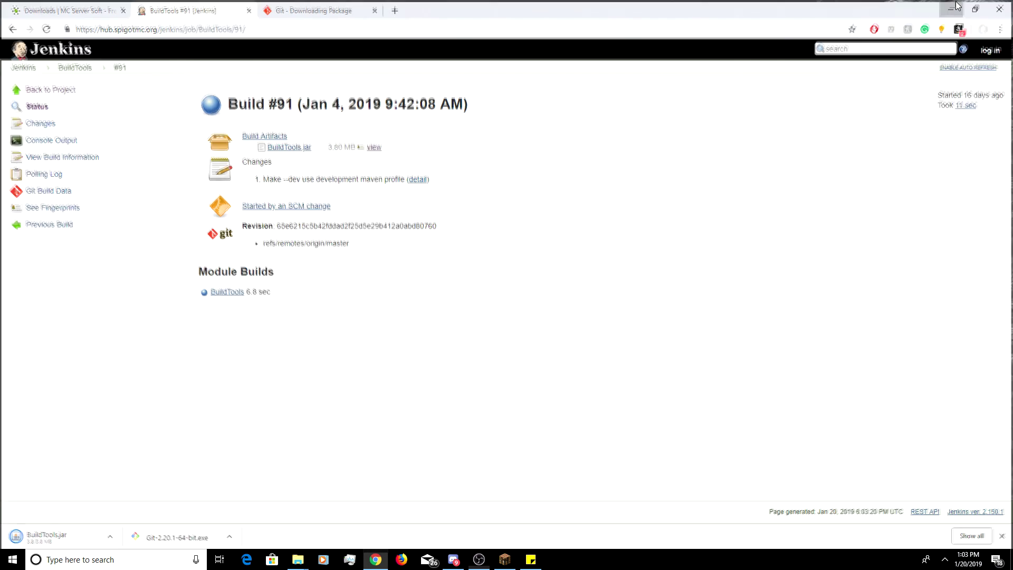
Drag BuildTools.jar from the Downloads window into the desktop Tut folder, then open Tut
{"action": "left_click", "coordinate": [546, 243]}
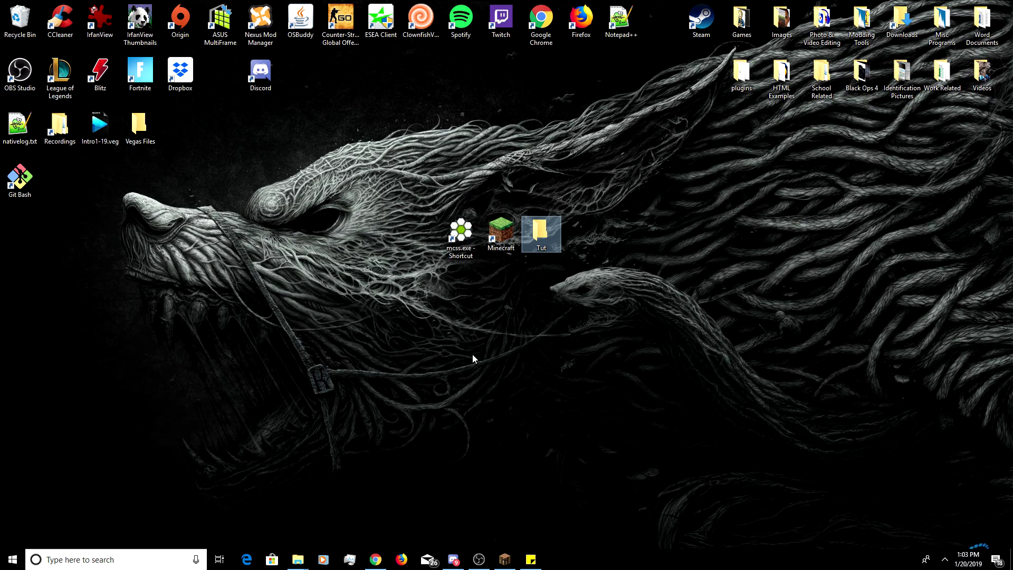
{"action": "left_click", "coordinate": [298, 559]}
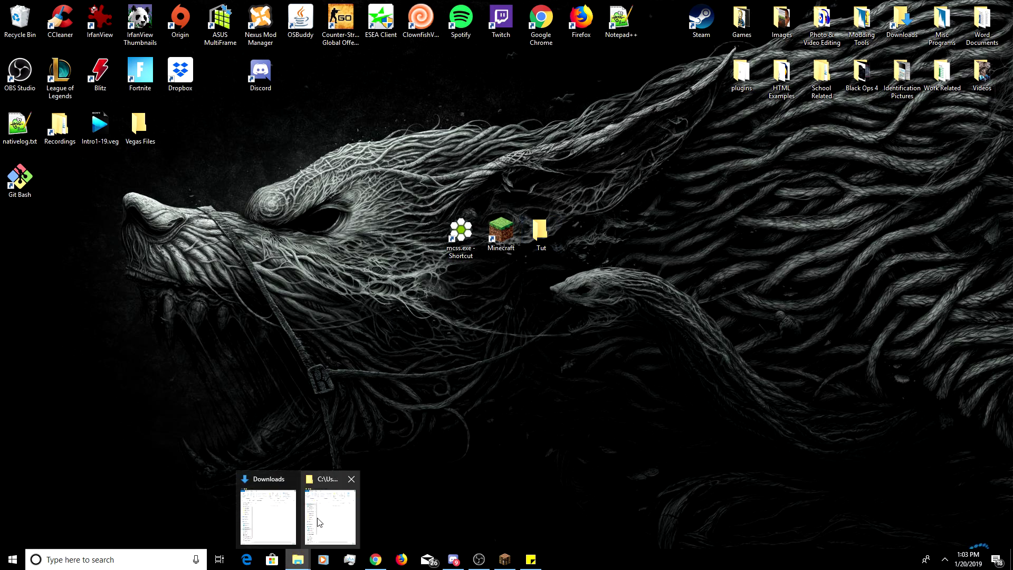
{"action": "left_click", "coordinate": [288, 518]}
{"action": "left_click", "coordinate": [177, 189]}
{"action": "left_click_drag", "start_coordinate": [177, 190], "coordinate": [542, 235]}
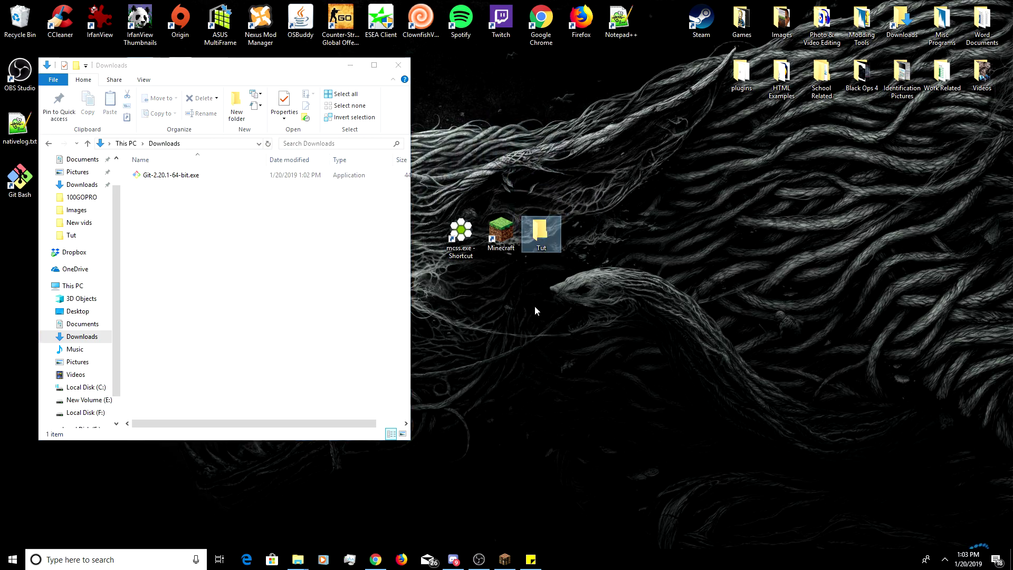
{"action": "left_click", "coordinate": [399, 65]}
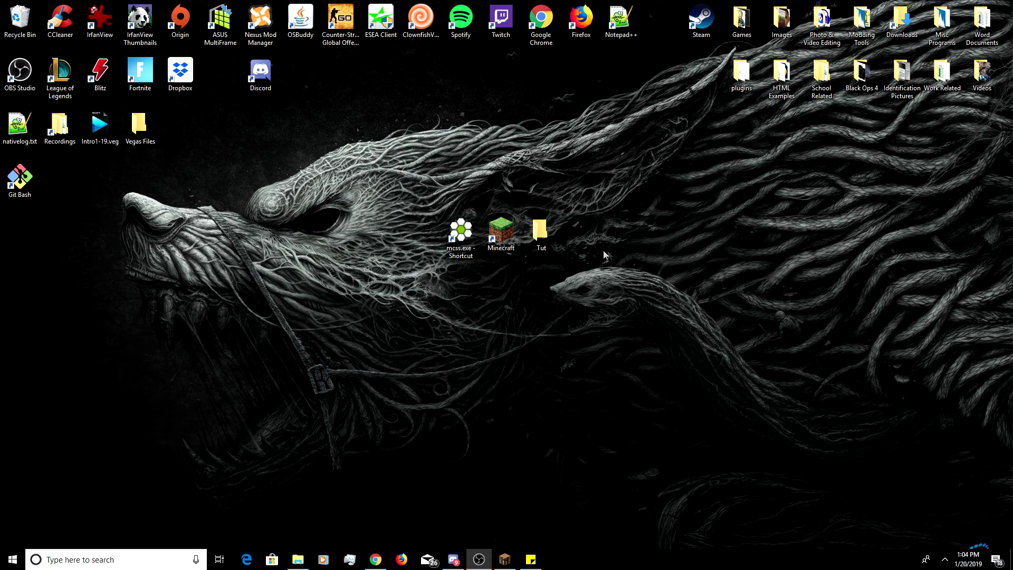
{"action": "double_click", "coordinate": [539, 232]}
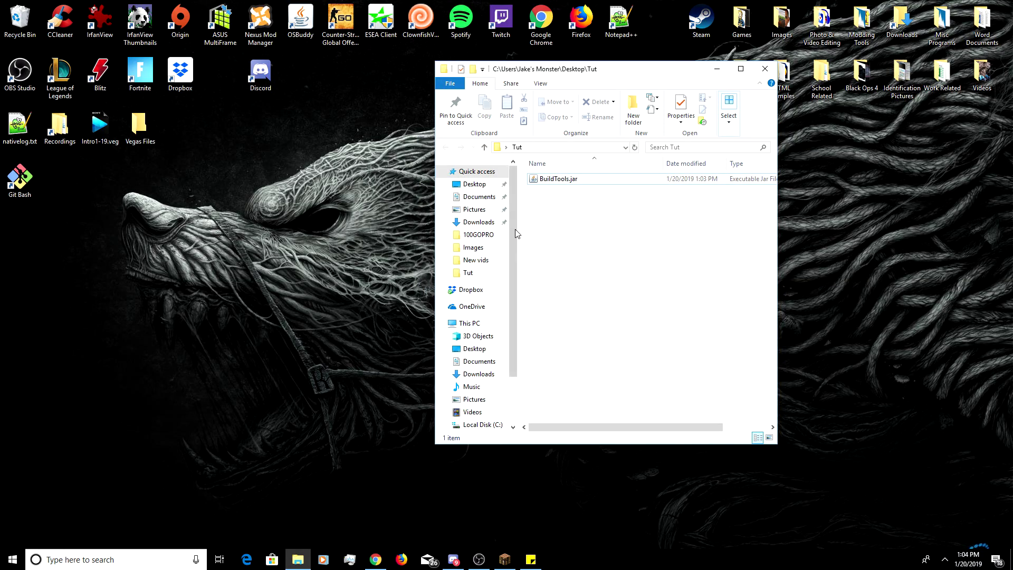
Create a new text document inside the Tut folder
{"action": "right_click", "coordinate": [558, 217]}
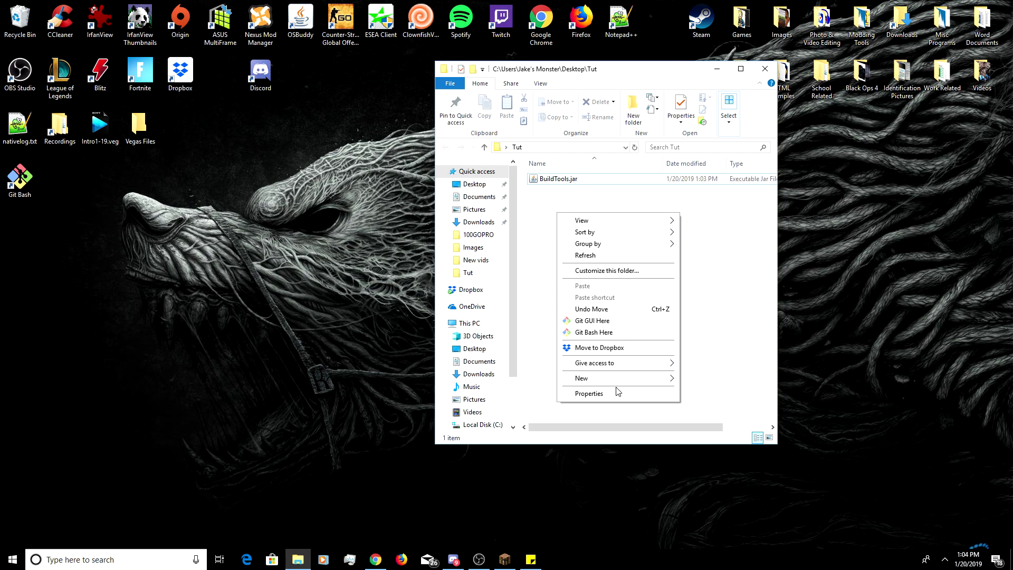
{"action": "mouse_move", "coordinate": [622, 383]}
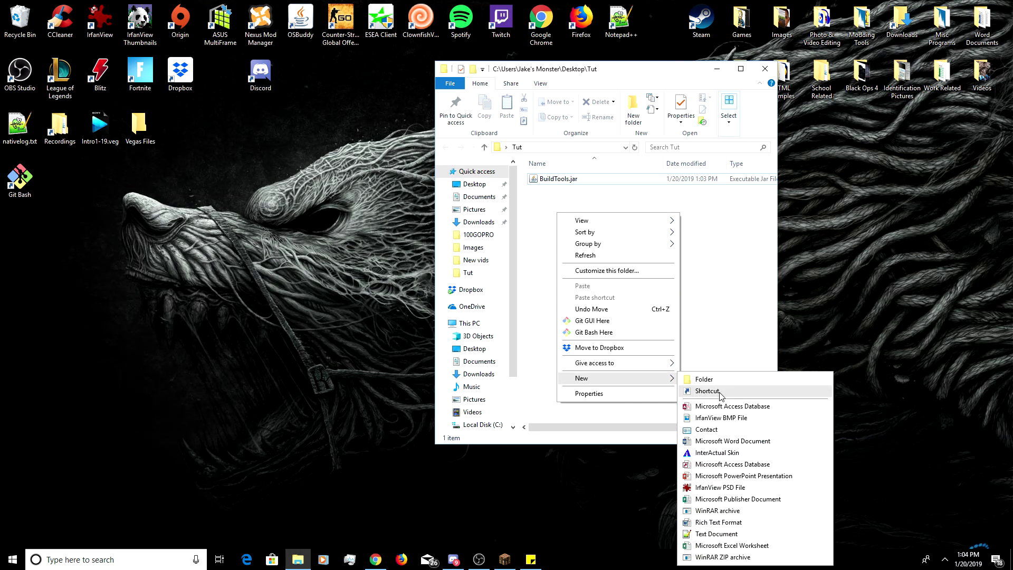
{"action": "left_click", "coordinate": [748, 534]}
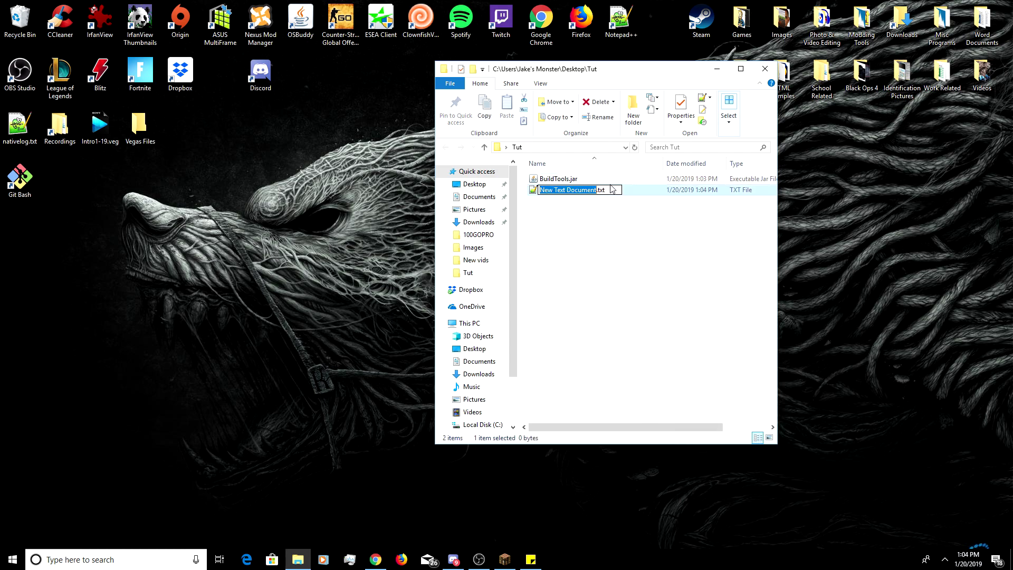
Rename the text document to start.bat, accepting the extension change
{"action": "left_click_drag", "start_coordinate": [610, 189], "coordinate": [531, 196]}
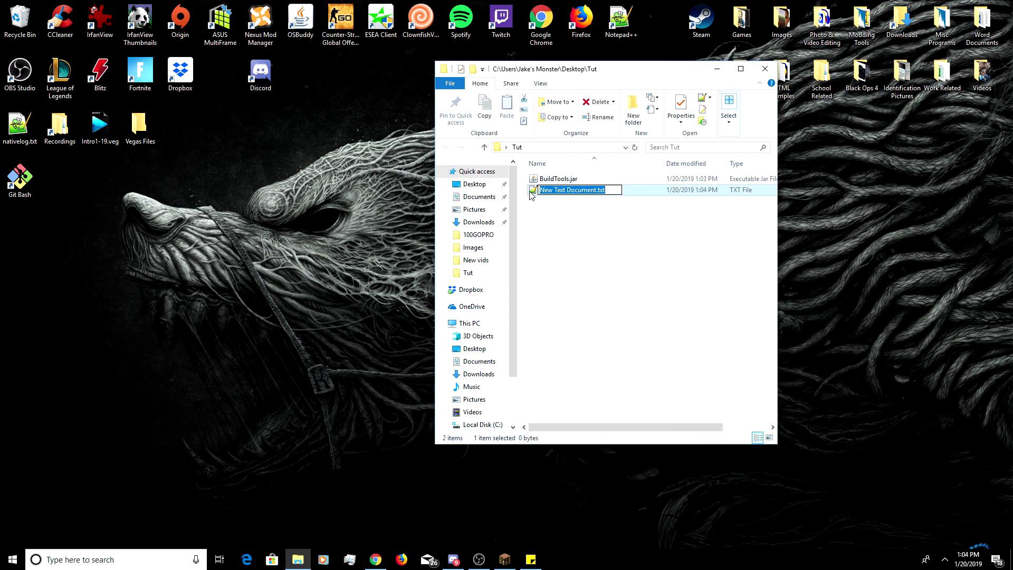
{"action": "type", "text": "start"}
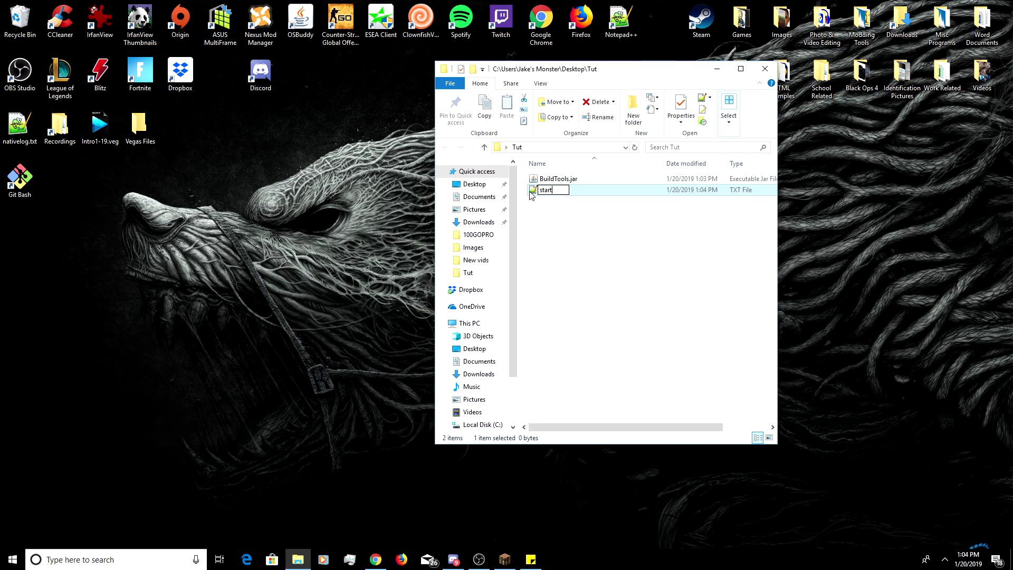
{"action": "type", "text": ".bat"}
{"action": "key", "text": "Return"}
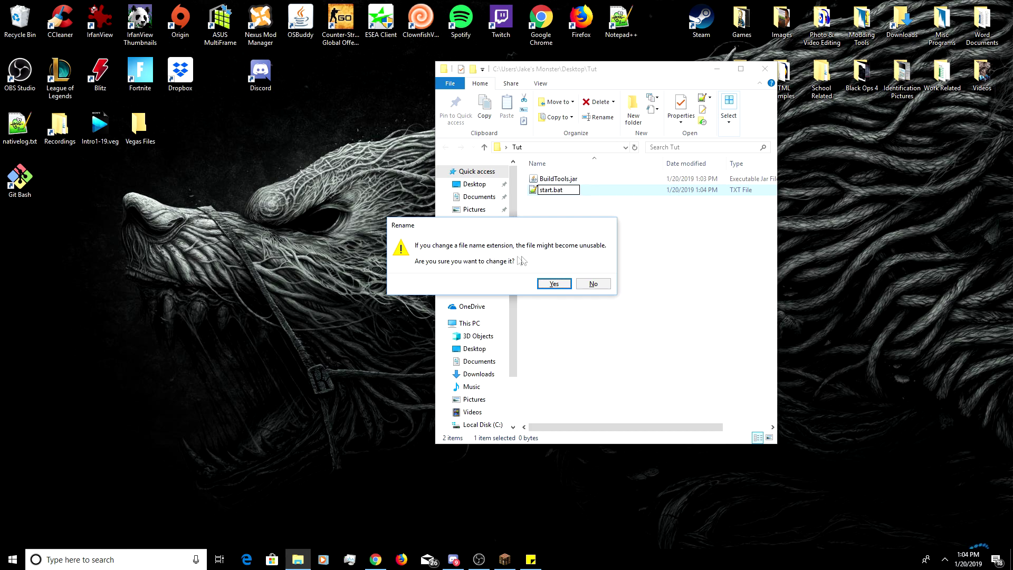
{"action": "left_click", "coordinate": [554, 284]}
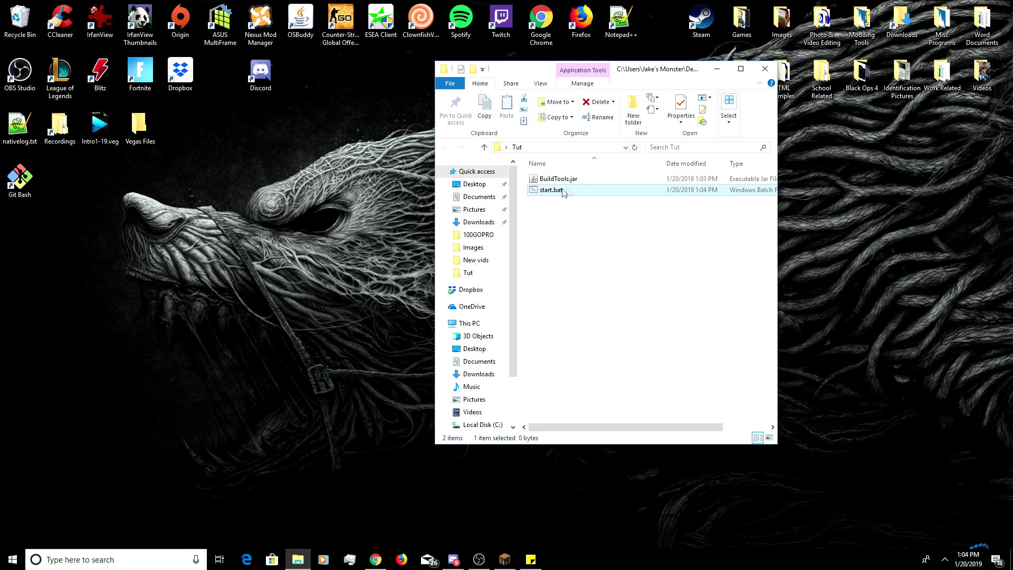
{"action": "left_click_drag", "start_coordinate": [537, 73], "coordinate": [449, 65]}
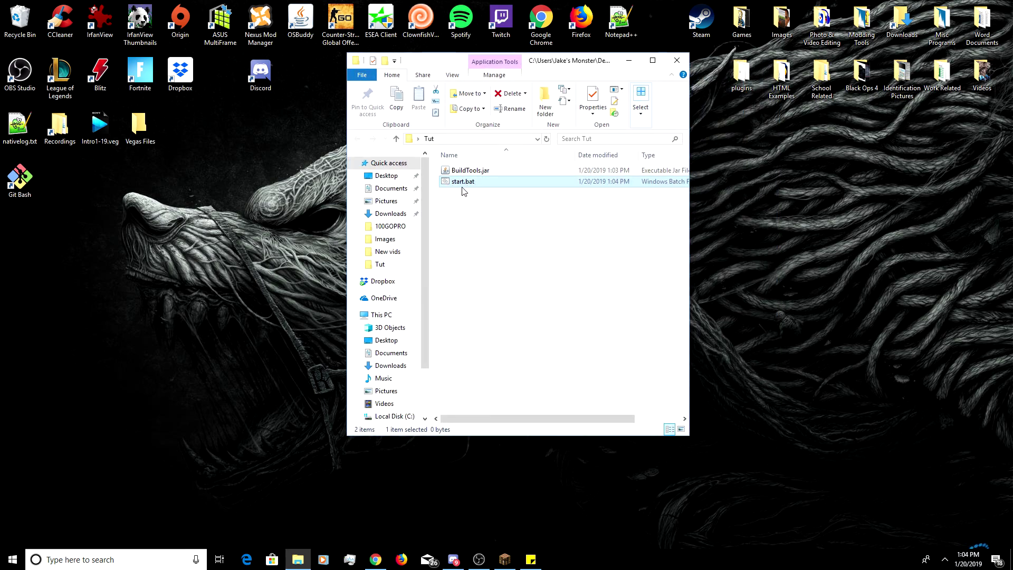
Open start.bat in Notepad++ and paste in the three-line BuildTools launch script from the sticky note
{"action": "right_click", "coordinate": [472, 182]}
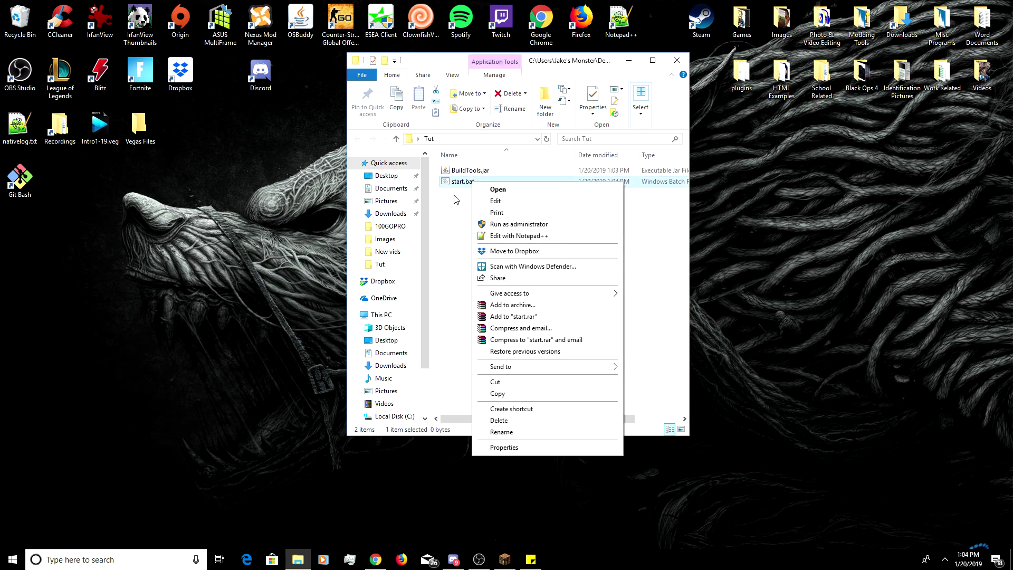
{"action": "left_click", "coordinate": [541, 237]}
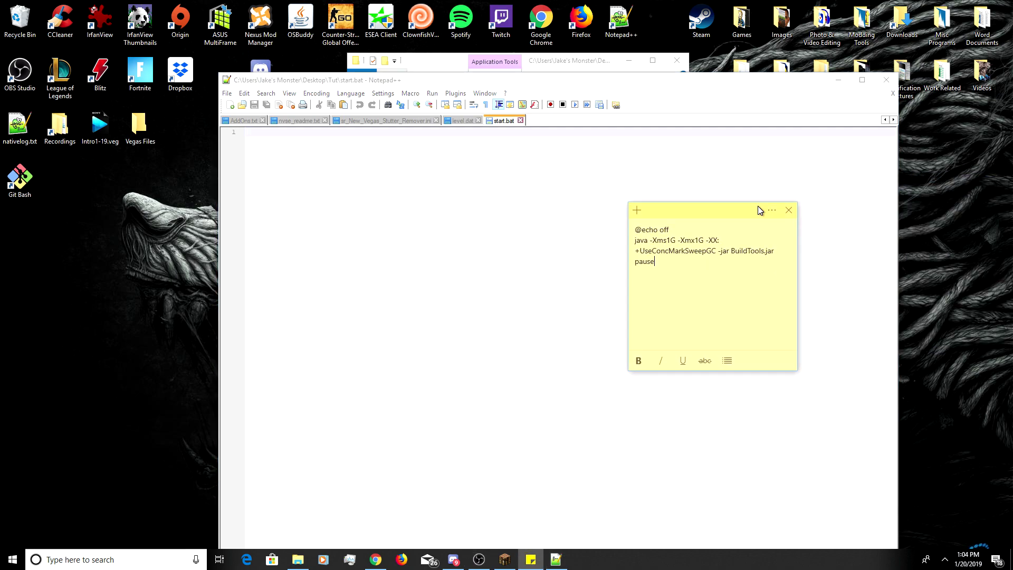
{"action": "left_click_drag", "start_coordinate": [621, 269], "coordinate": [601, 245]}
{"action": "key", "text": "ctrl+c"}
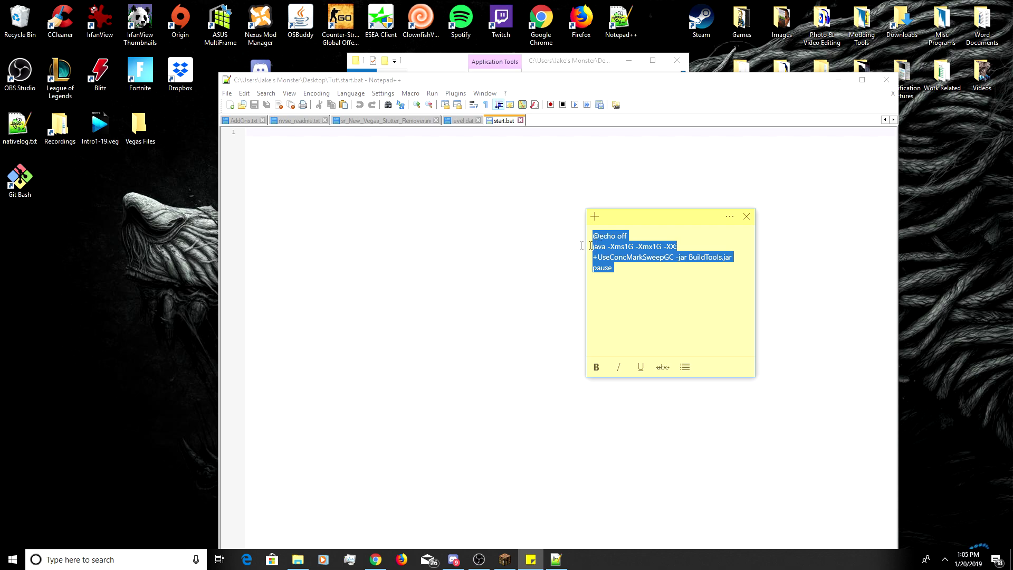
{"action": "left_click", "coordinate": [326, 136]}
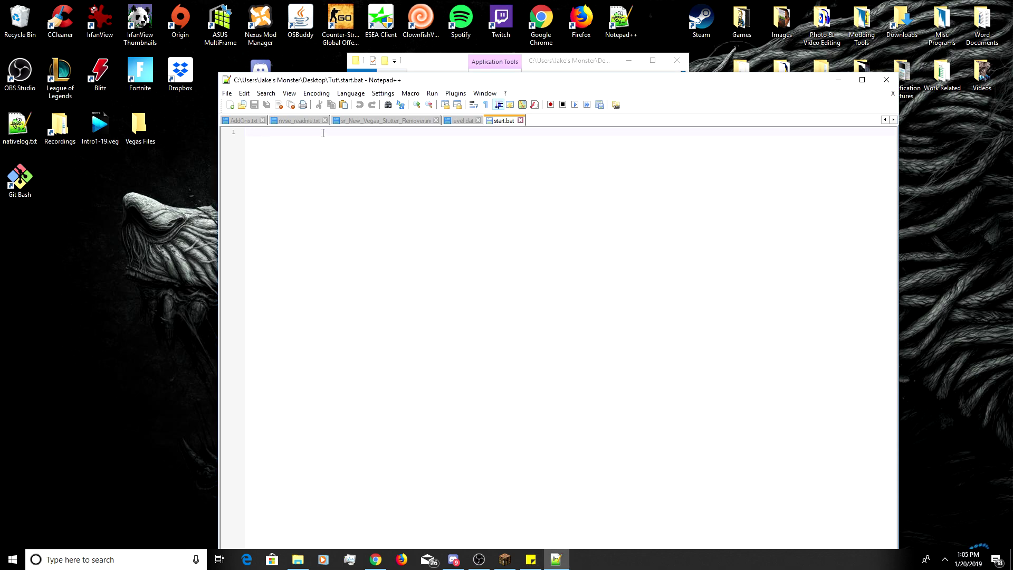
{"action": "key", "text": "ctrl+v"}
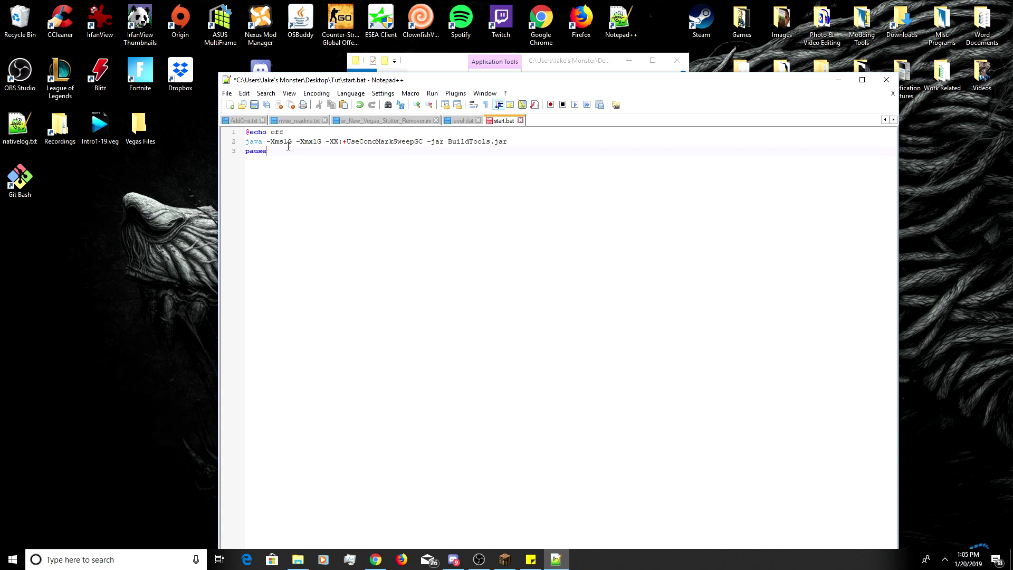
Save start.bat, then close Notepad++ and the sticky note
{"action": "left_click", "coordinate": [227, 92]}
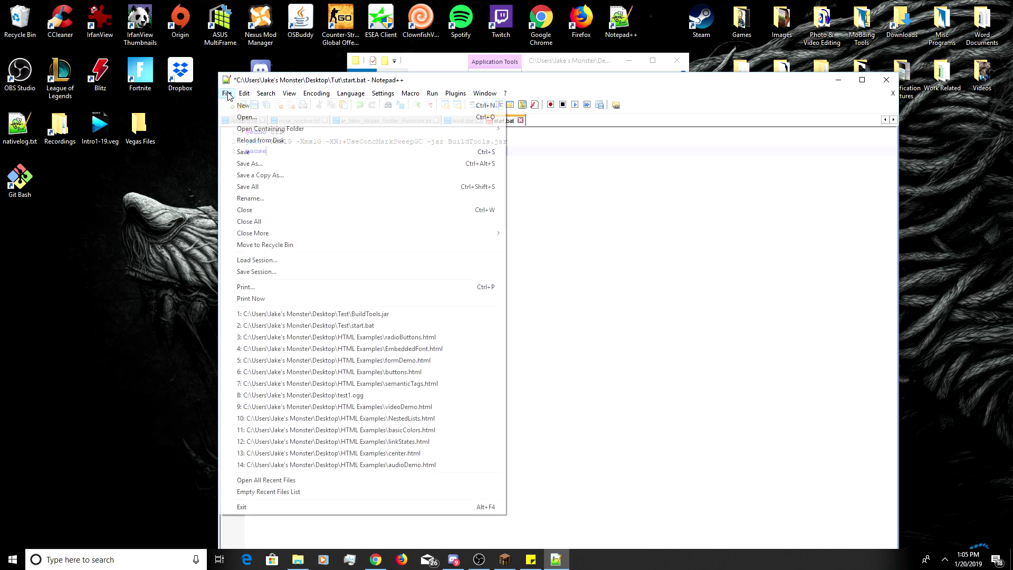
{"action": "left_click", "coordinate": [235, 151]}
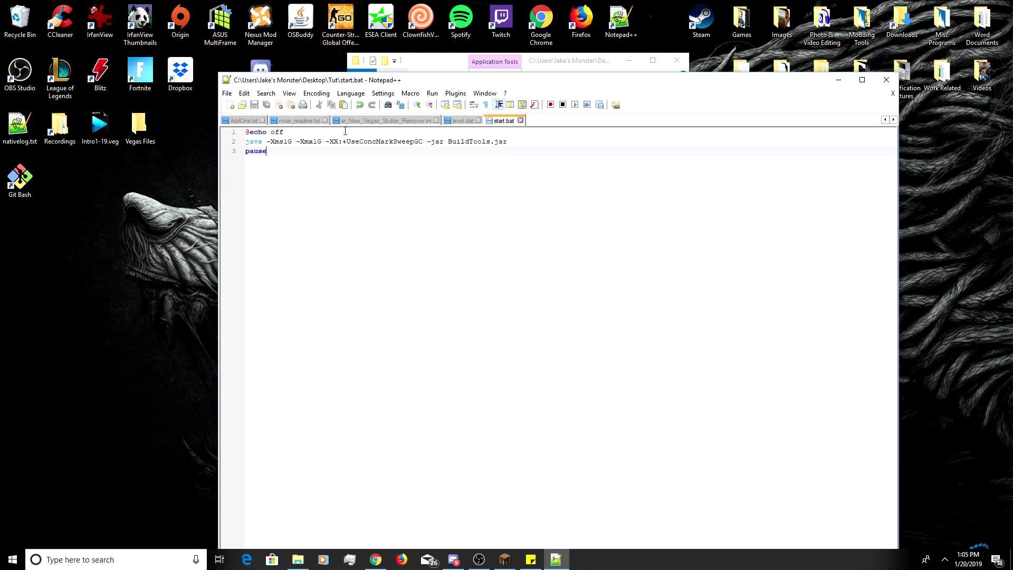
{"action": "left_click", "coordinate": [886, 80]}
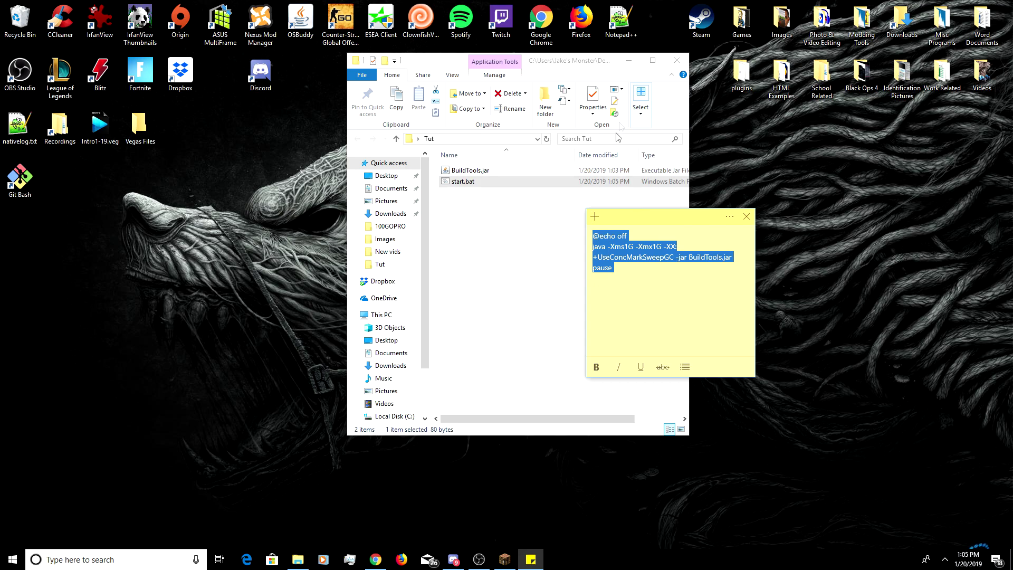
{"action": "left_click", "coordinate": [746, 216]}
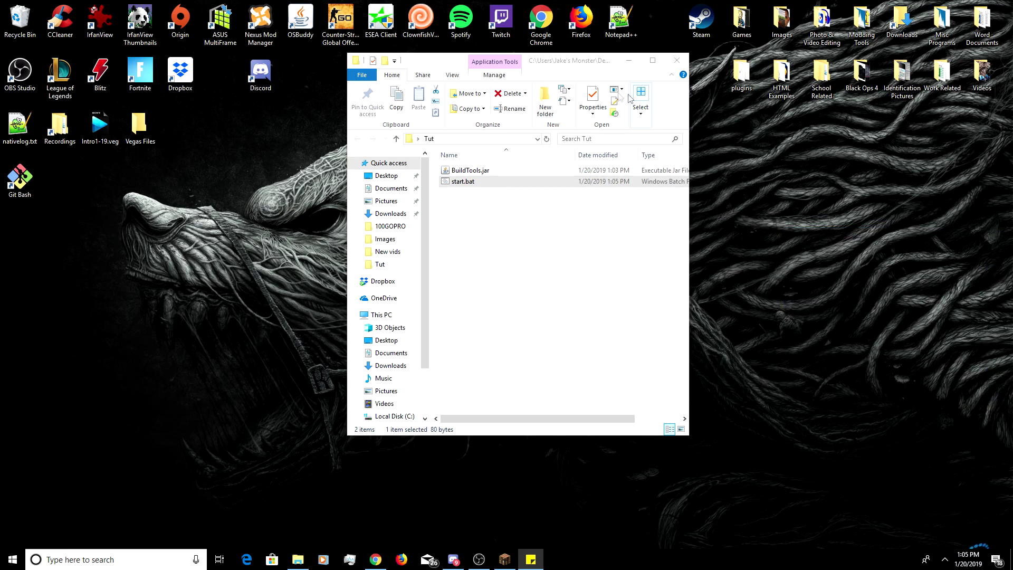
{"action": "left_click_drag", "start_coordinate": [551, 63], "coordinate": [716, 107]}
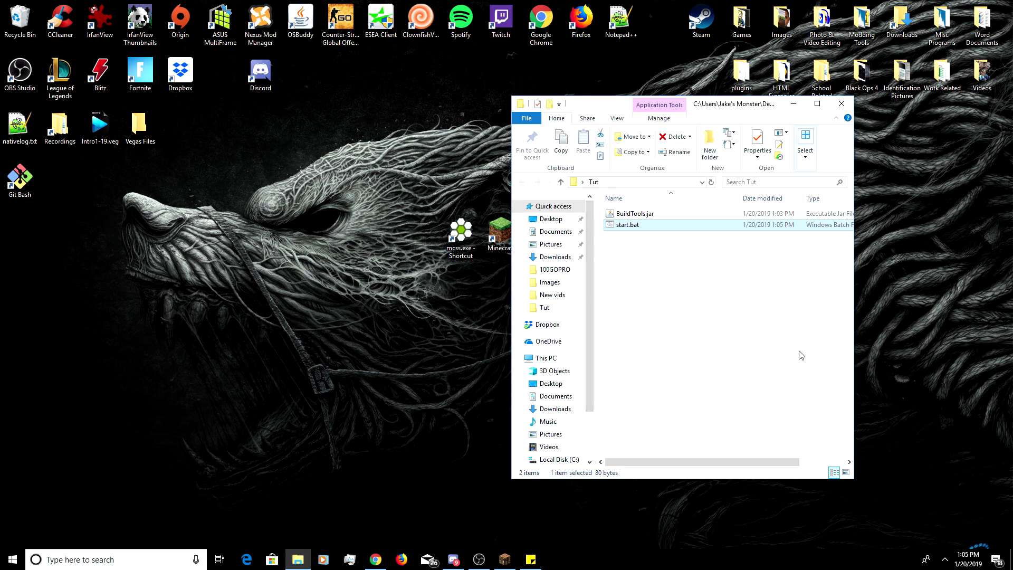
Close the Tut folder and launch MC Server Soft from the desktop mcss.exe shortcut
{"action": "left_click", "coordinate": [842, 104]}
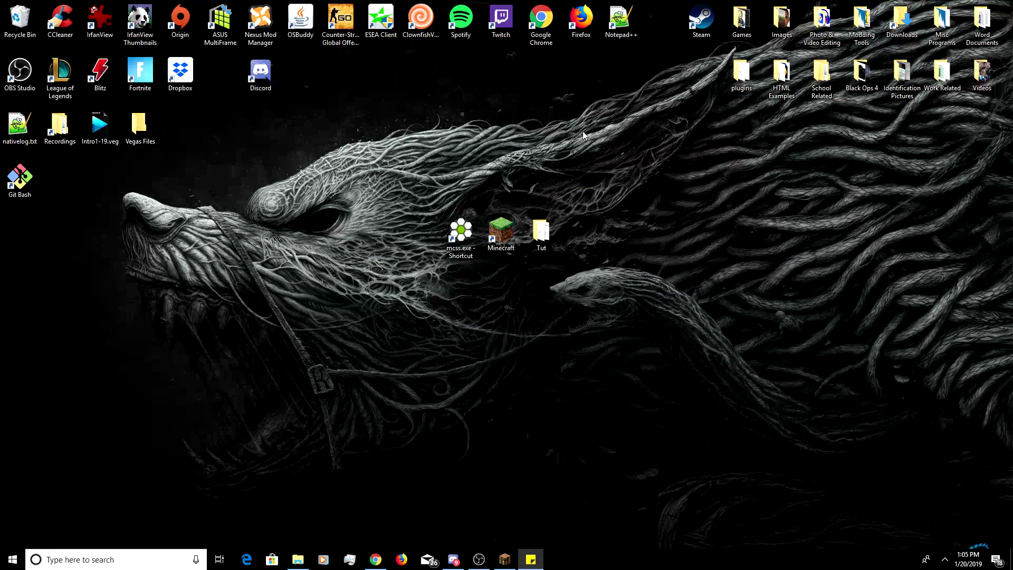
{"action": "double_click", "coordinate": [458, 232]}
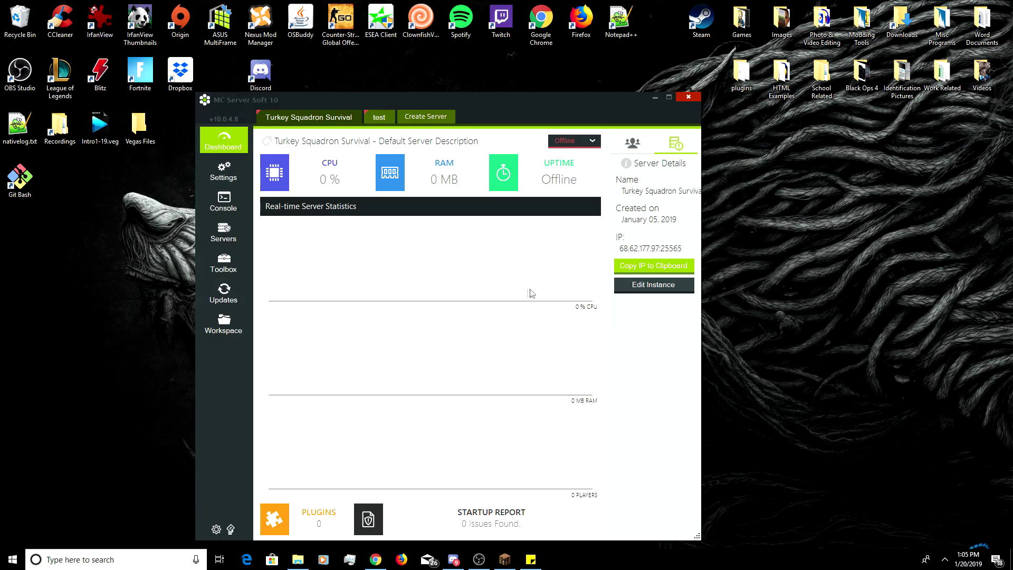
{"action": "left_click_drag", "start_coordinate": [506, 102], "coordinate": [574, 67]}
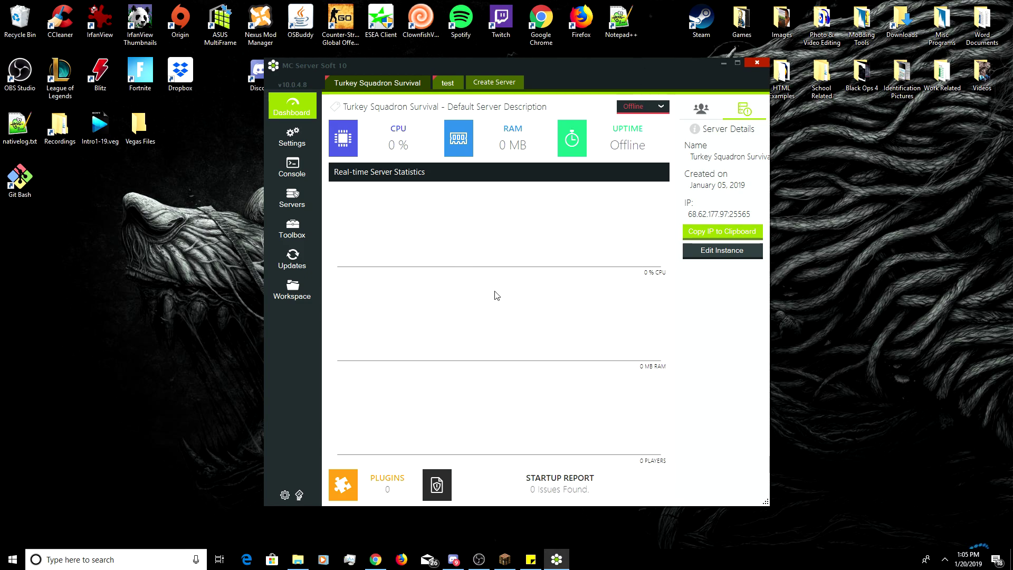
{"action": "left_click", "coordinate": [400, 88]}
Choose Spigot as the server type in the Create Instance dialog and go to the next step
{"action": "left_click", "coordinate": [484, 88]}
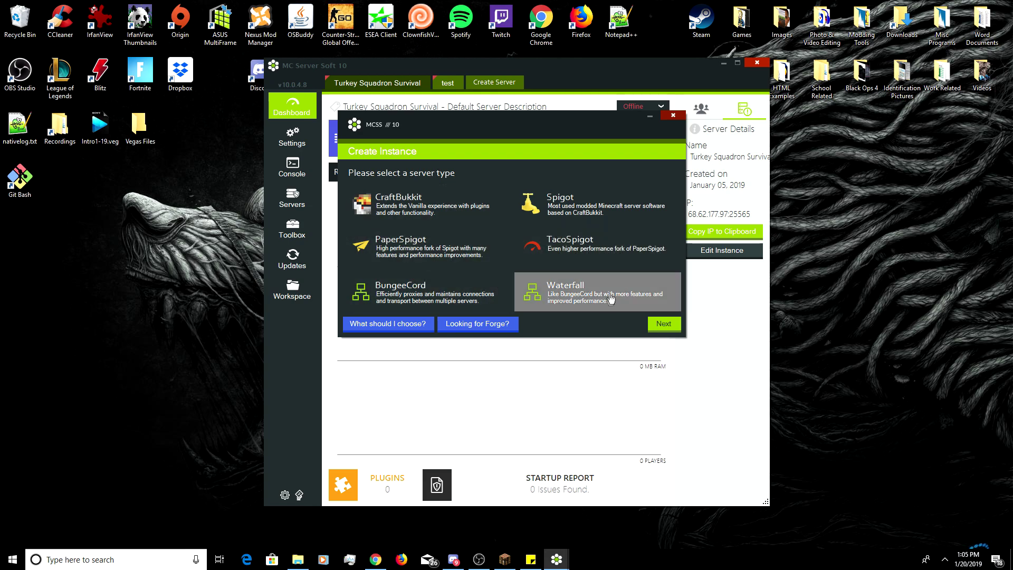
{"action": "left_click", "coordinate": [600, 212]}
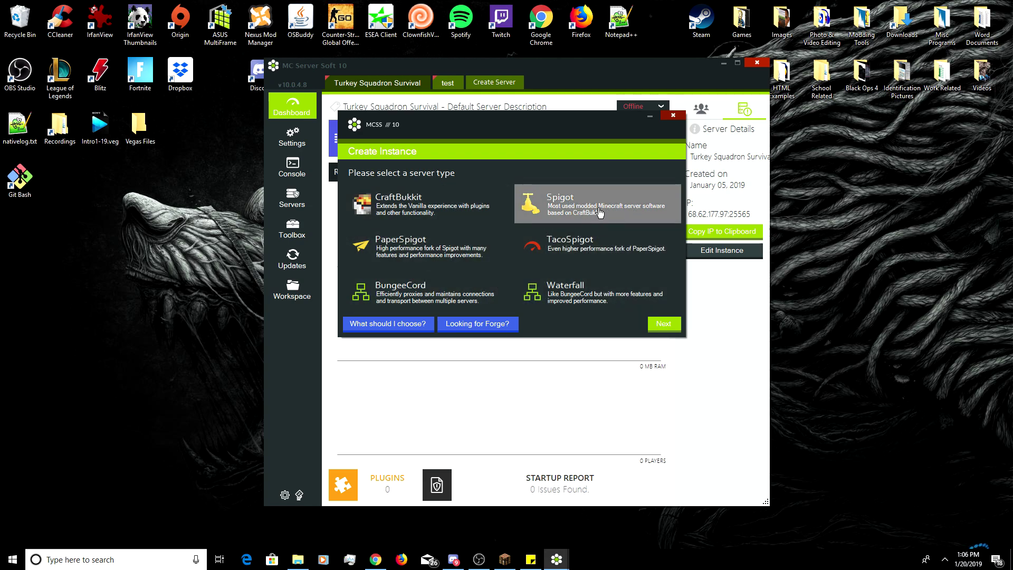
{"action": "left_click", "coordinate": [673, 326]}
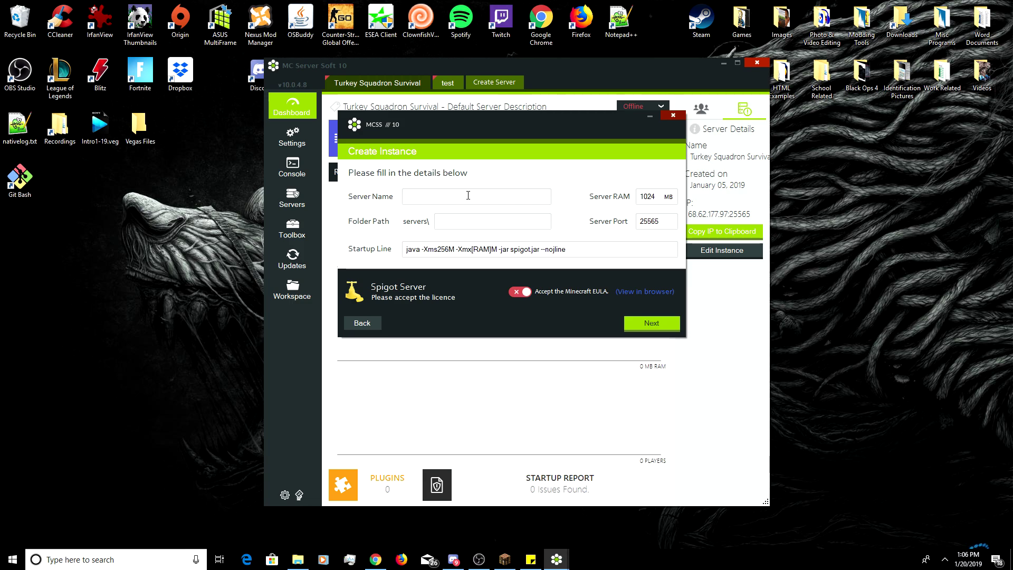
Name the instance Tutorial, change the port from 25565 to 25568, and accept the EULA
{"action": "type", "text": "Tutorial"}
{"action": "key", "text": "BackSpace"}
{"action": "type", "text": "8"}
{"action": "left_click", "coordinate": [516, 293]}
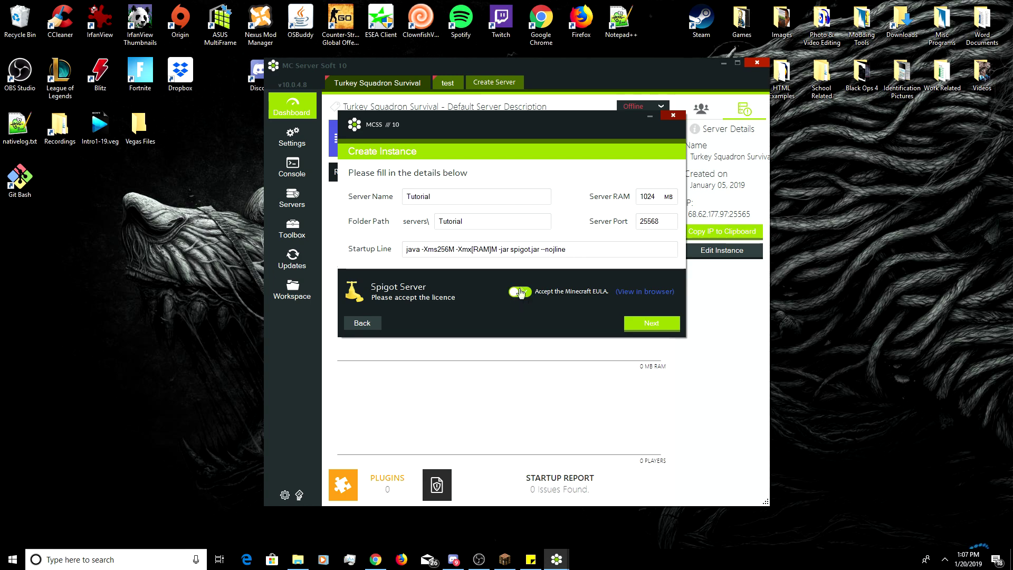